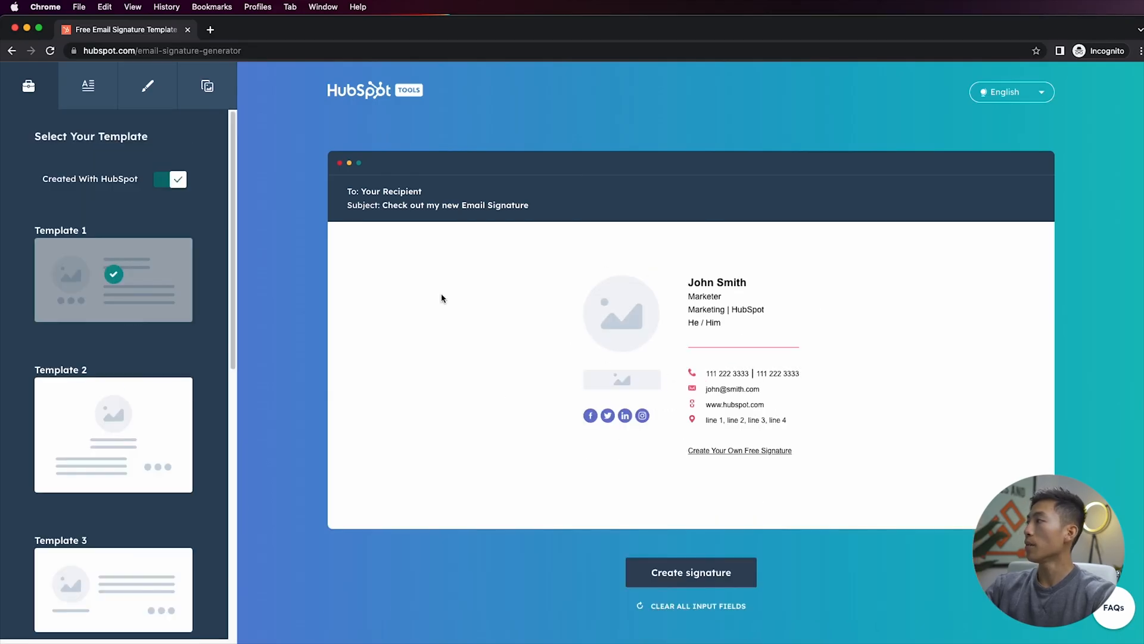
# Turn off the Created With HubSpot option and open the signature details fields to review them
pyautogui.click(177, 182)
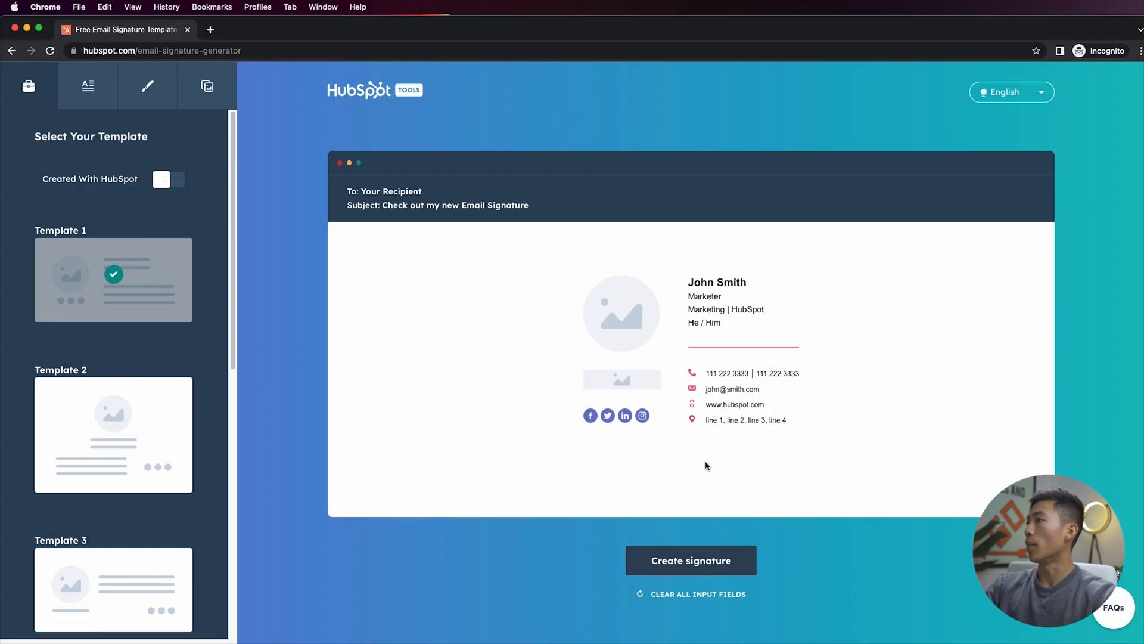
pyautogui.click(89, 86)
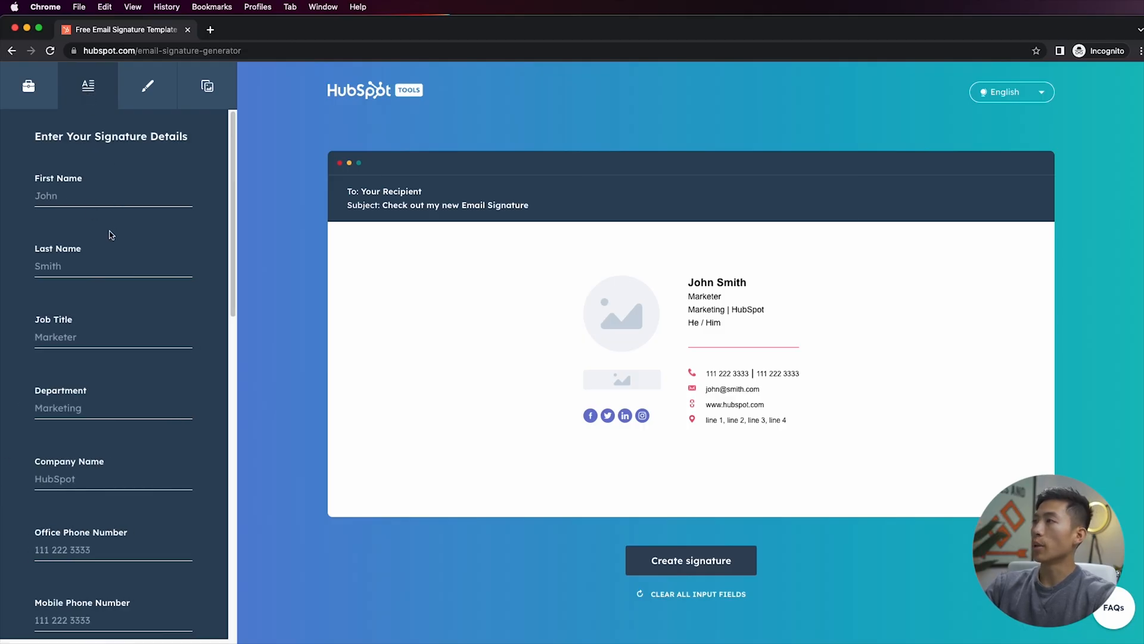
pyautogui.scroll(-3, 110, 235)
pyautogui.scroll(-9, 111, 276)
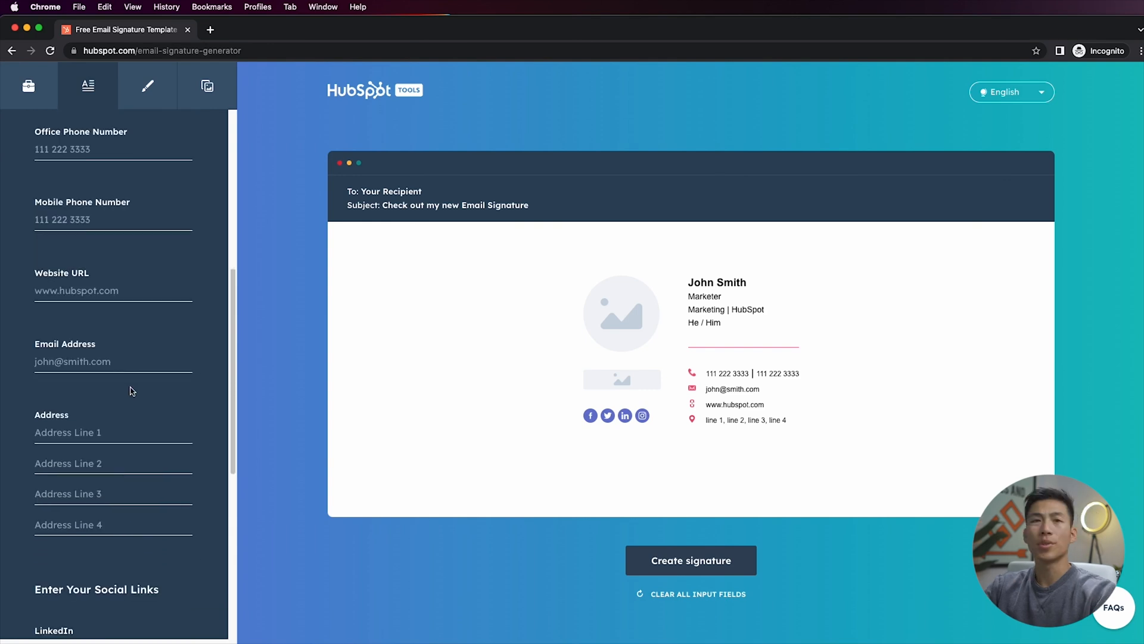
pyautogui.scroll(-5, 132, 391)
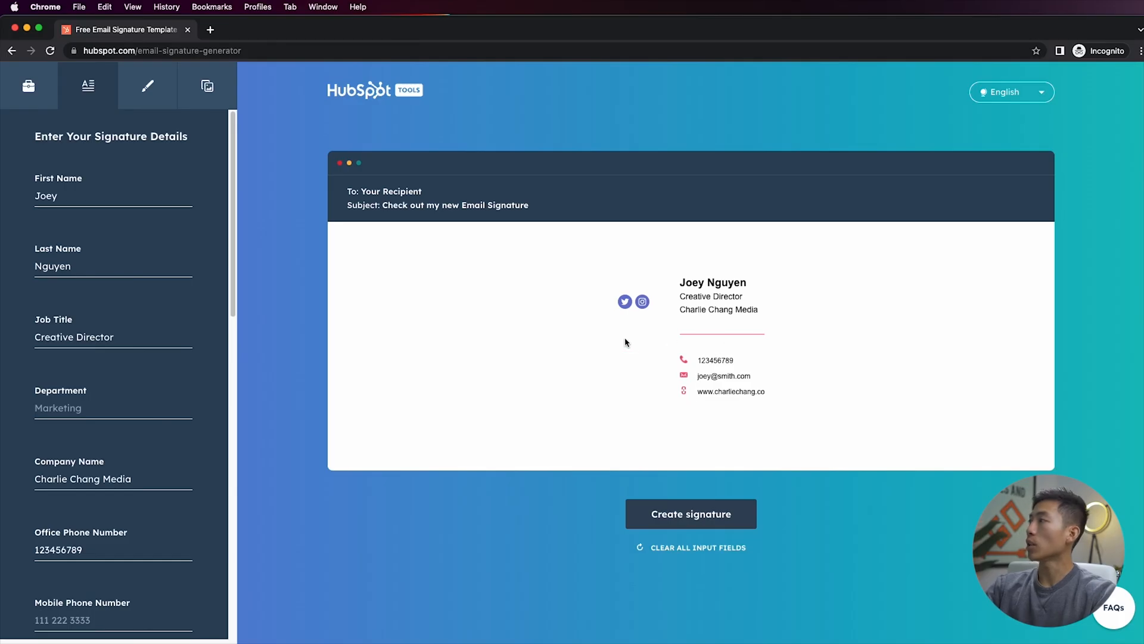
# Review the signature styling options and open the custom signature images section
pyautogui.click(147, 86)
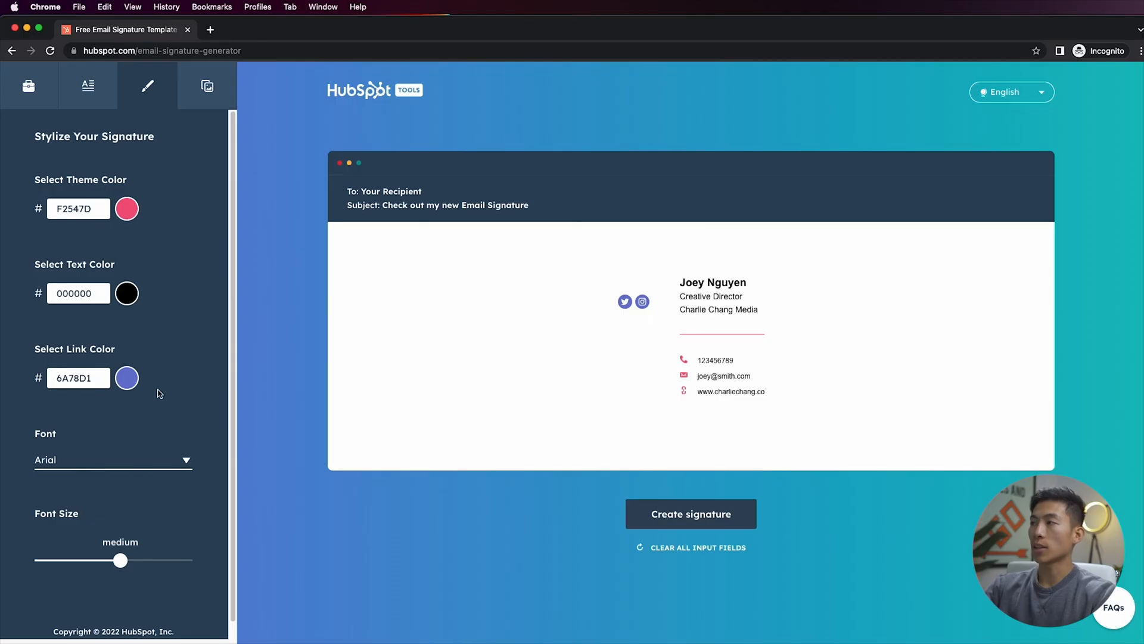
pyautogui.scroll(-1, 161, 411)
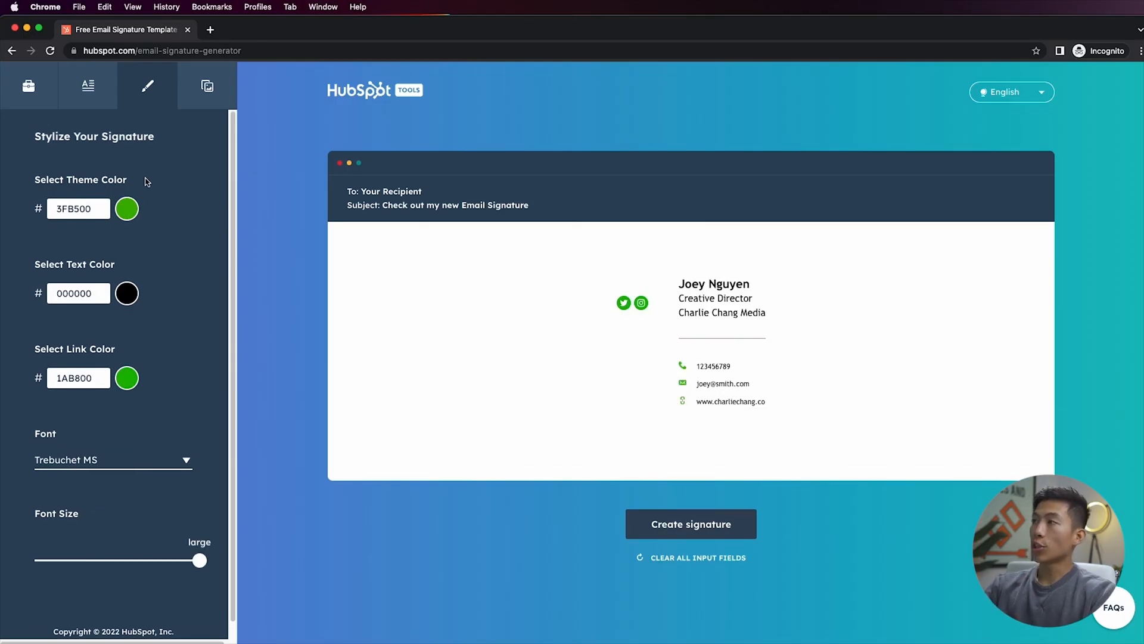
pyautogui.click(208, 89)
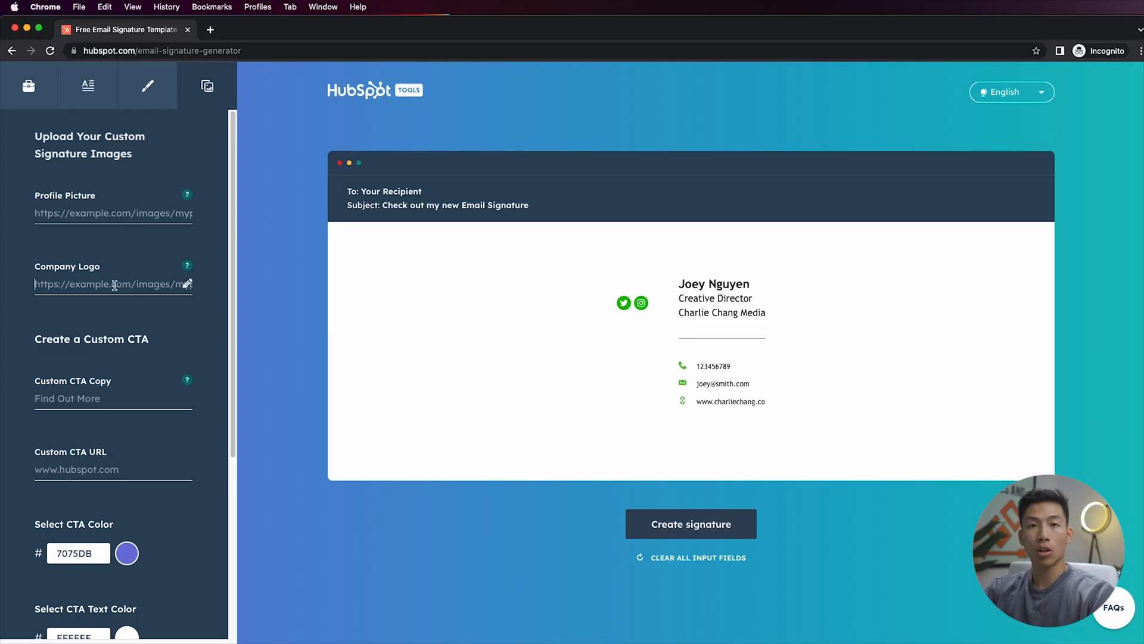
pyautogui.moveTo(189, 269)
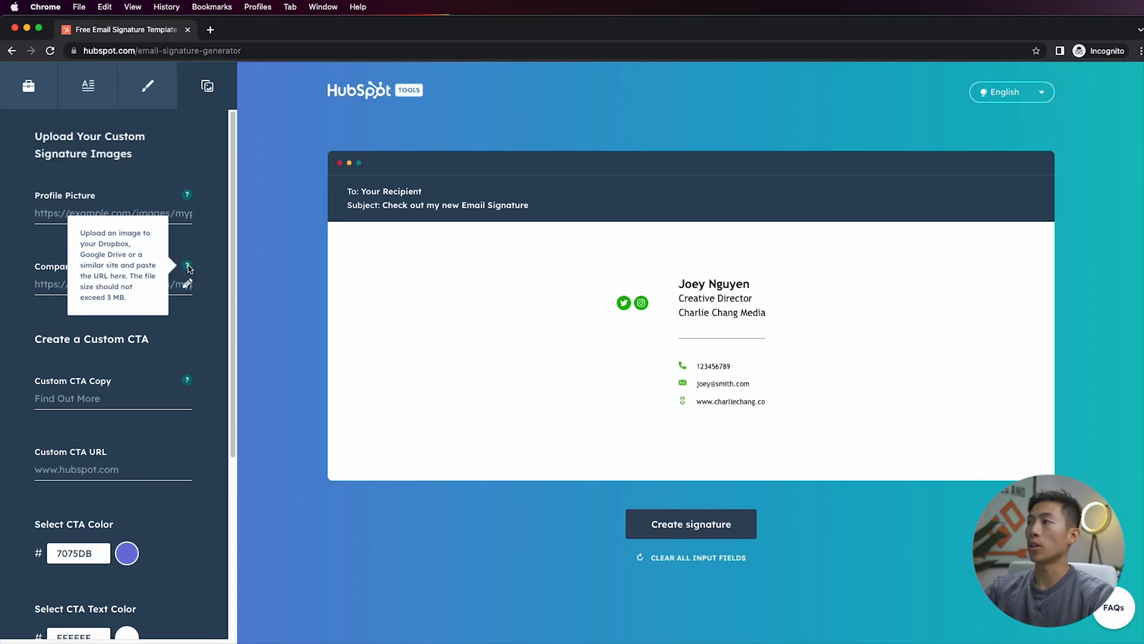
# Switch to the Google Drive window, share the headshot image with anyone with the link, and copy the link
pyautogui.press('super+grave')
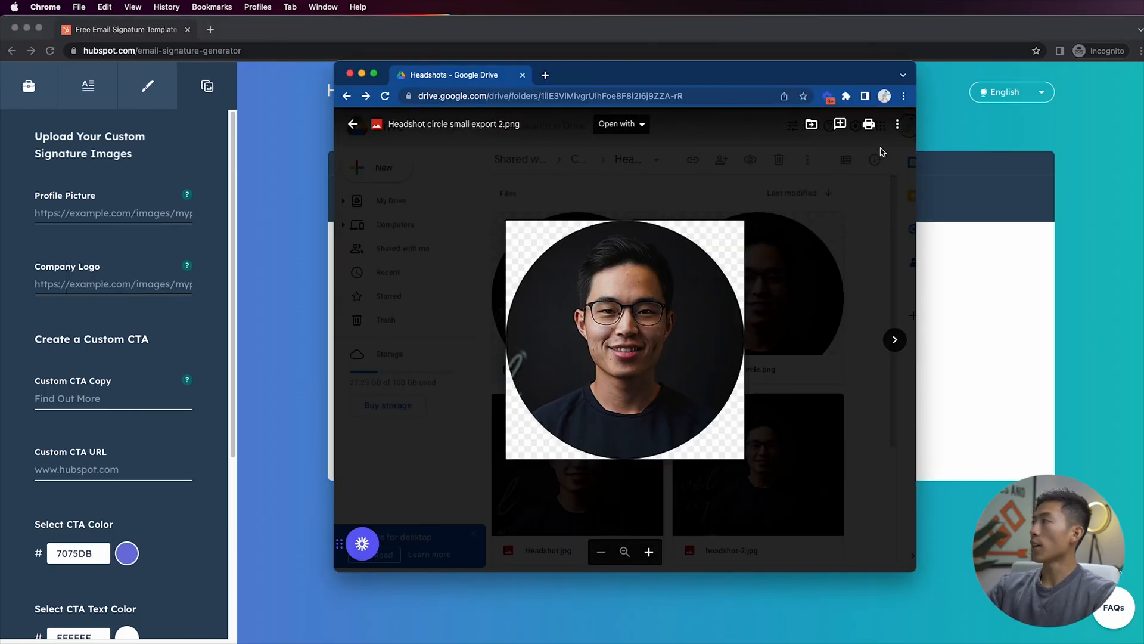
pyautogui.click(897, 124)
pyautogui.click(806, 149)
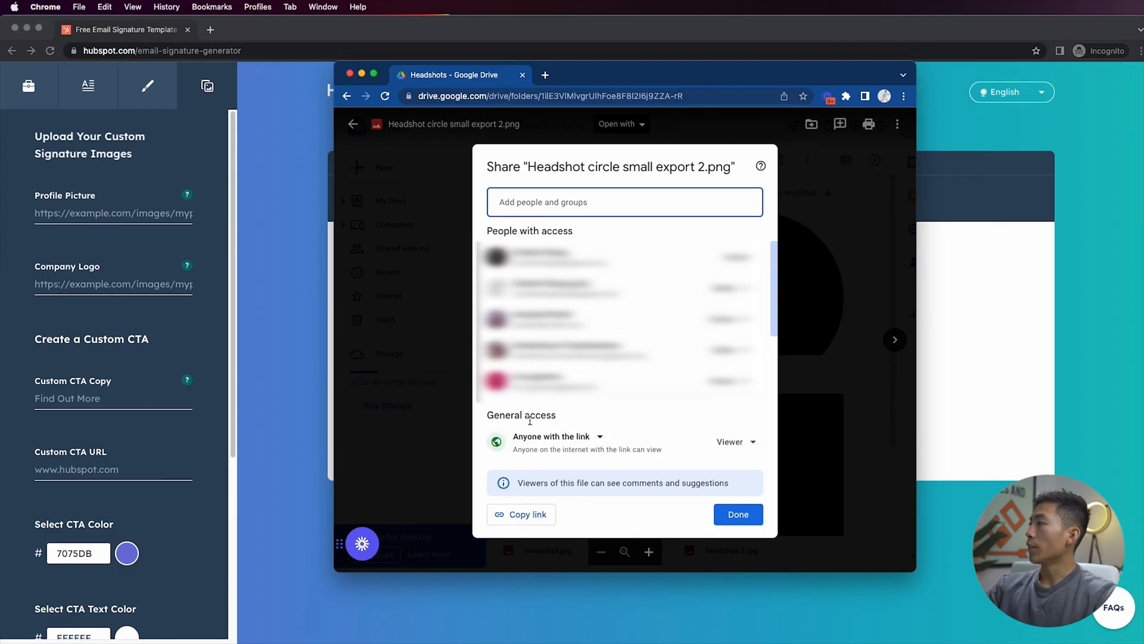
pyautogui.click(558, 438)
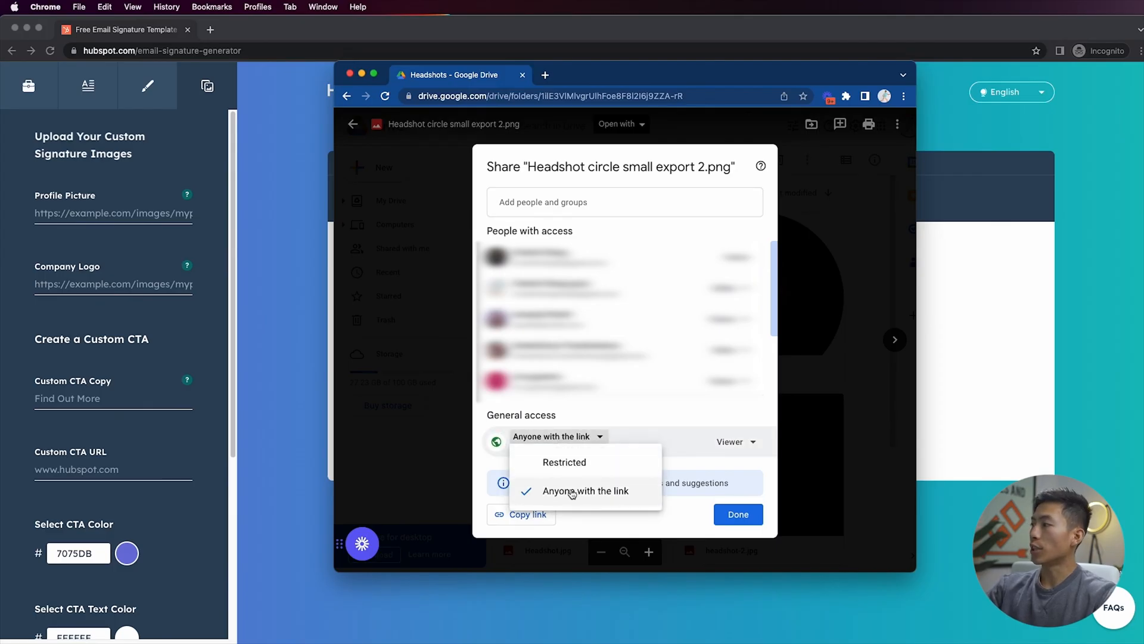
pyautogui.click(601, 495)
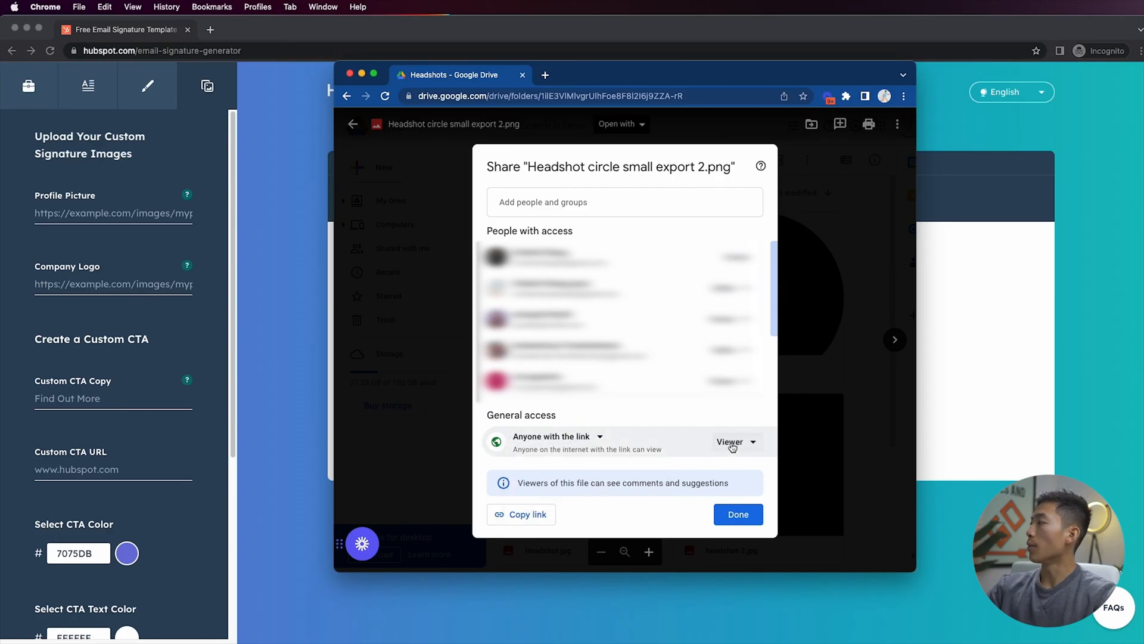
pyautogui.click(519, 515)
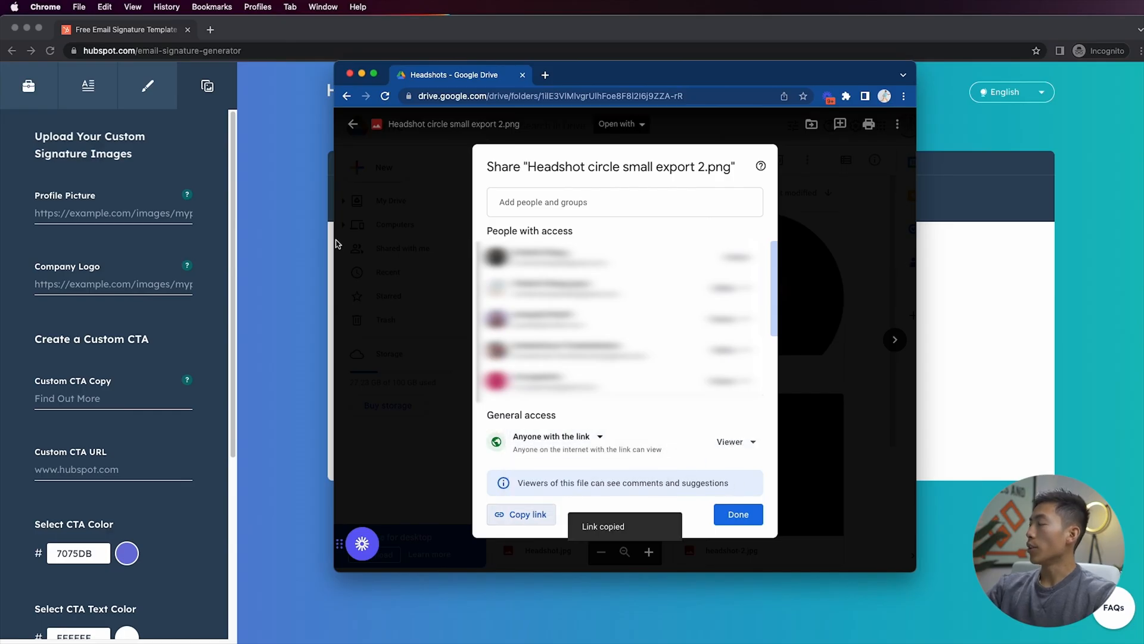
# Paste the copied image link as the profile picture
pyautogui.click(192, 209)
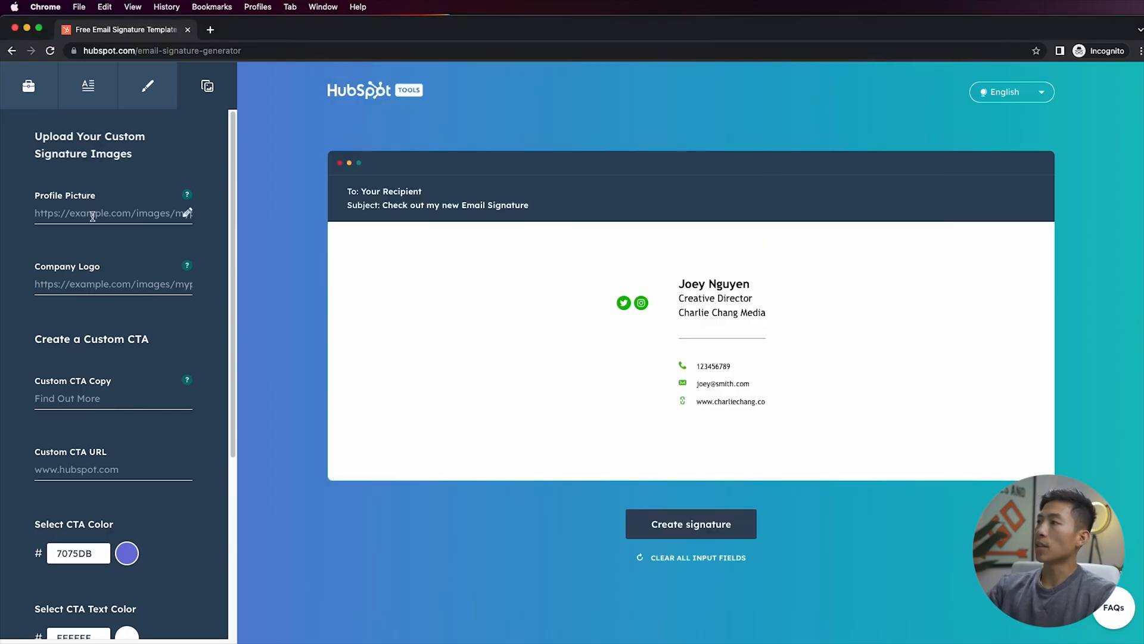
pyautogui.press('super+v')
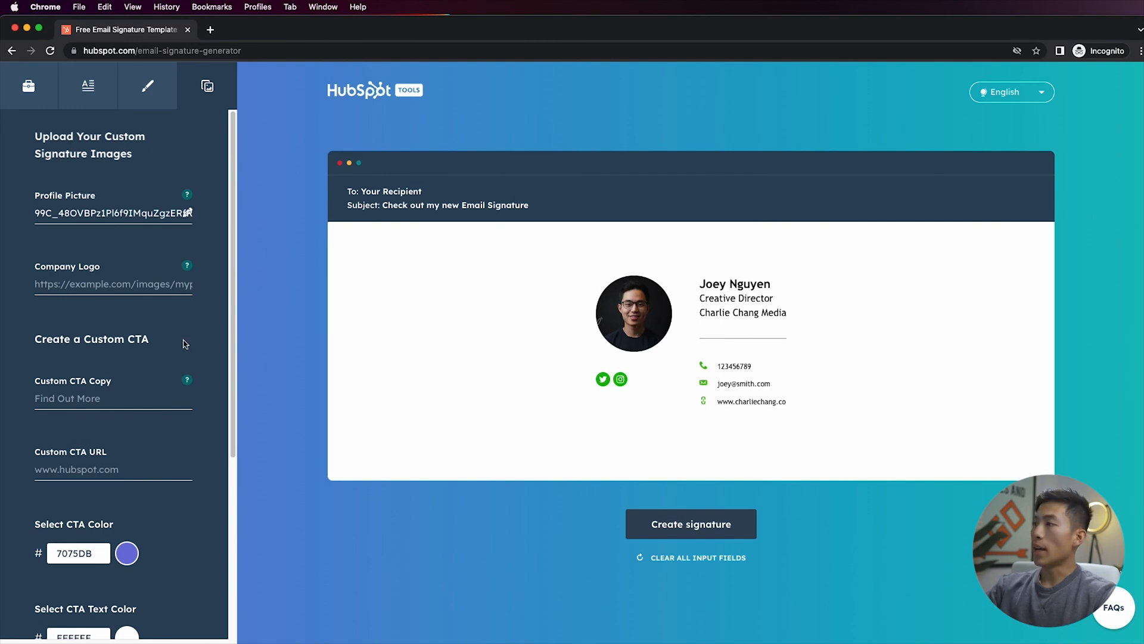
# Set the custom CTA copy to "Find out more with this link"
pyautogui.scroll(-3, 92, 302)
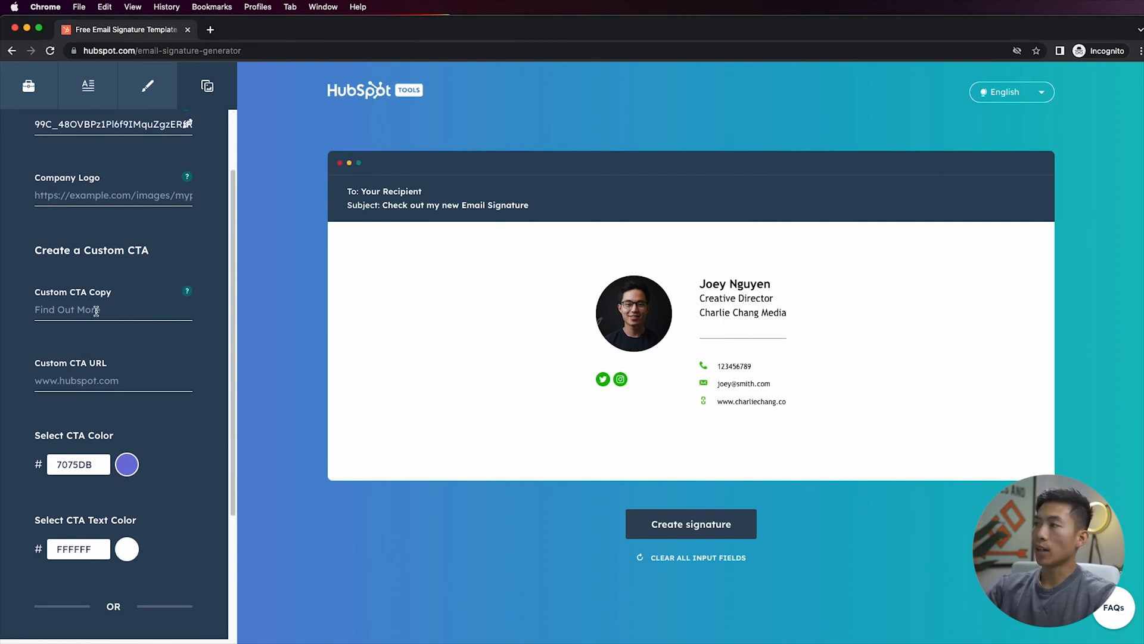
pyautogui.click(105, 311)
pyautogui.write('F')
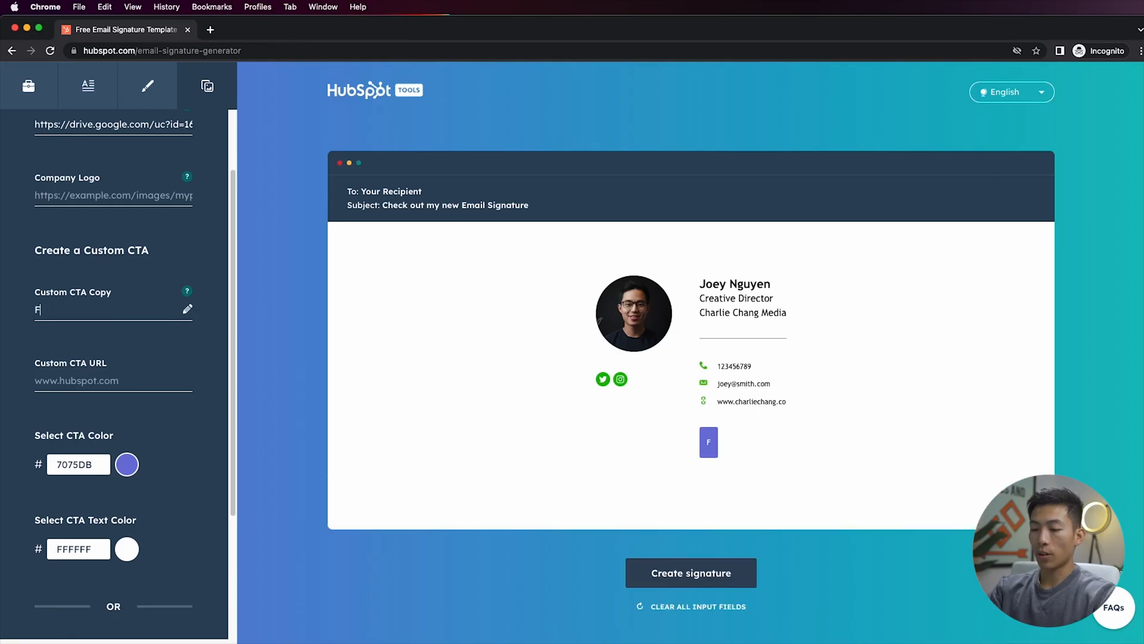
pyautogui.write('ind out more with this link')
# Review the remaining CTA URL, color and image options
pyautogui.click(114, 382)
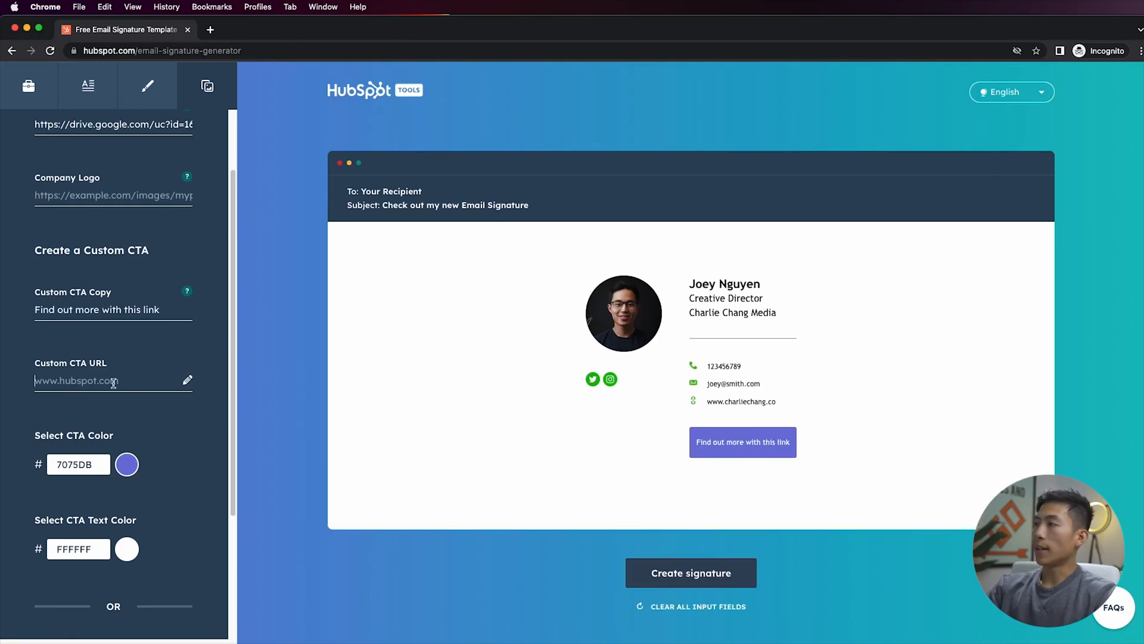
pyautogui.scroll(-2, 113, 382)
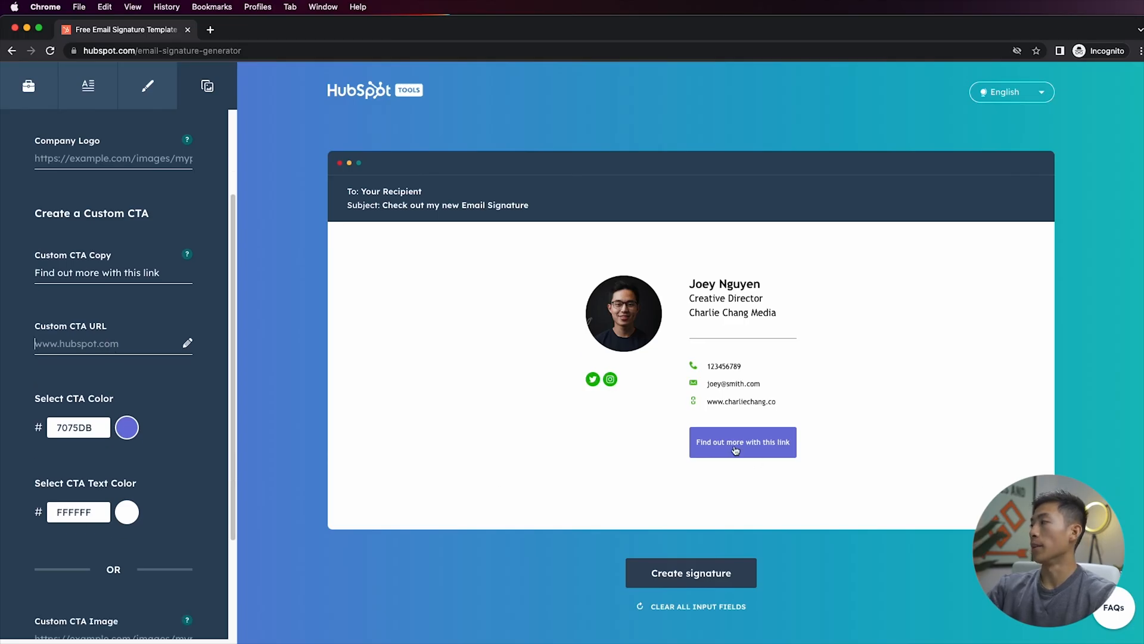
pyautogui.scroll(-3, 148, 392)
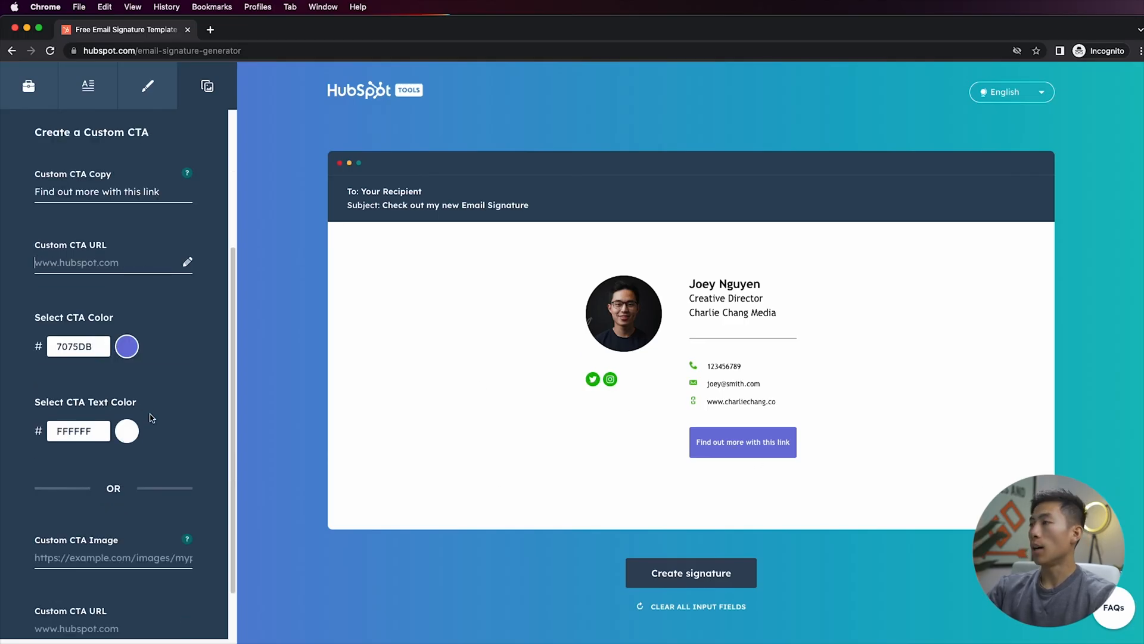
pyautogui.scroll(-3, 149, 420)
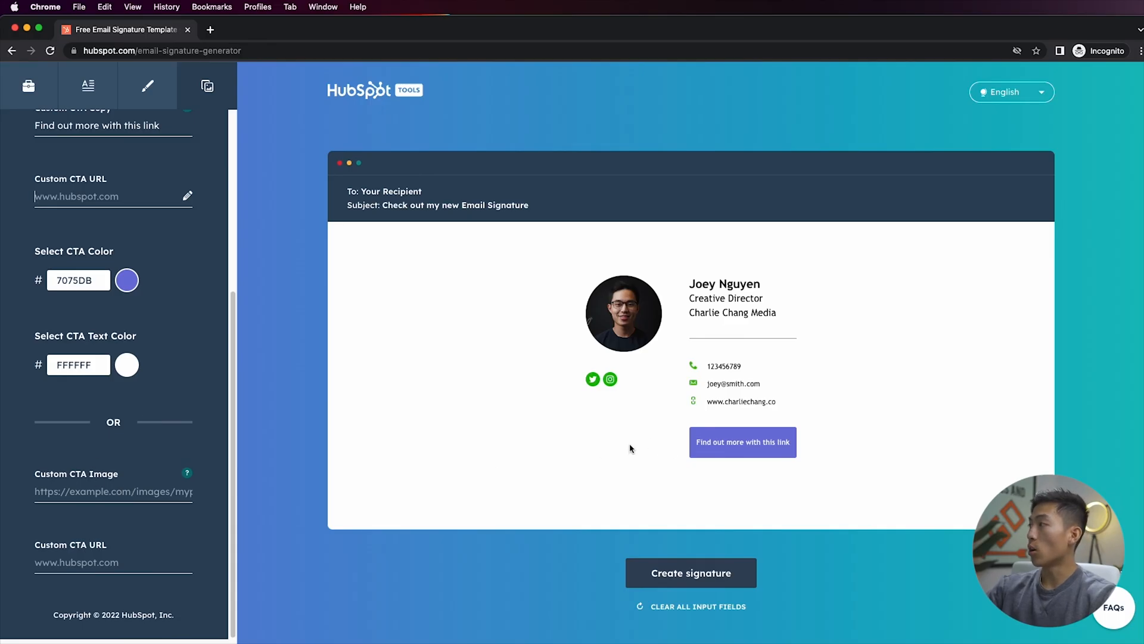
pyautogui.click(145, 567)
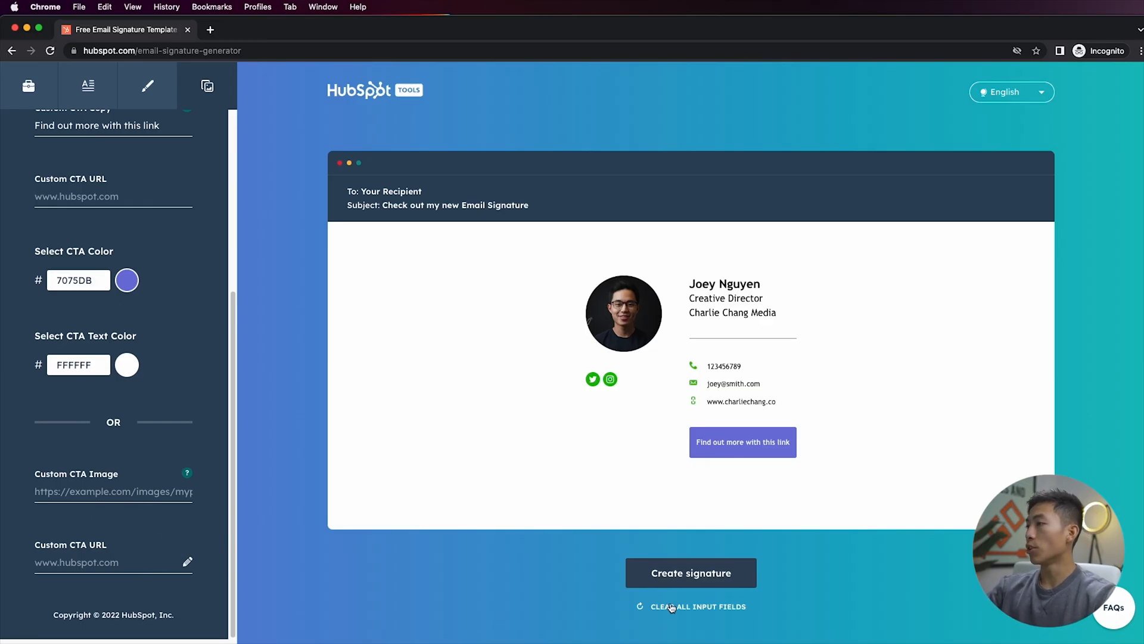
# Create the signature and confirm and submit the questionnaire
pyautogui.click(693, 582)
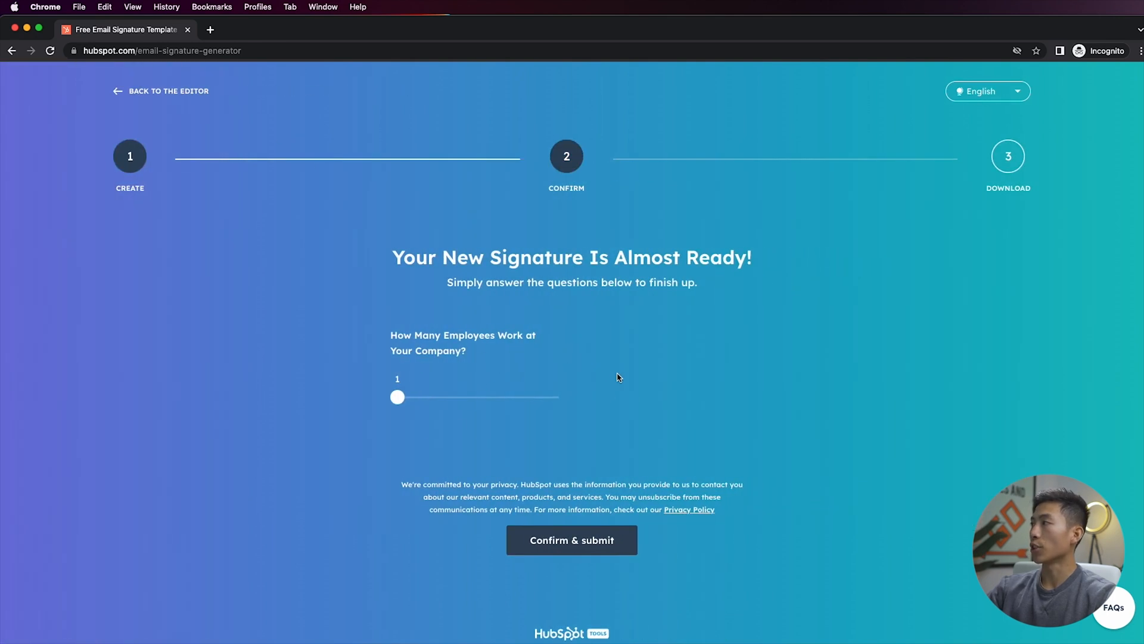
pyautogui.click(567, 547)
# Copy the finished signature
pyautogui.scroll(-3, 565, 553)
pyautogui.scroll(-2, 565, 553)
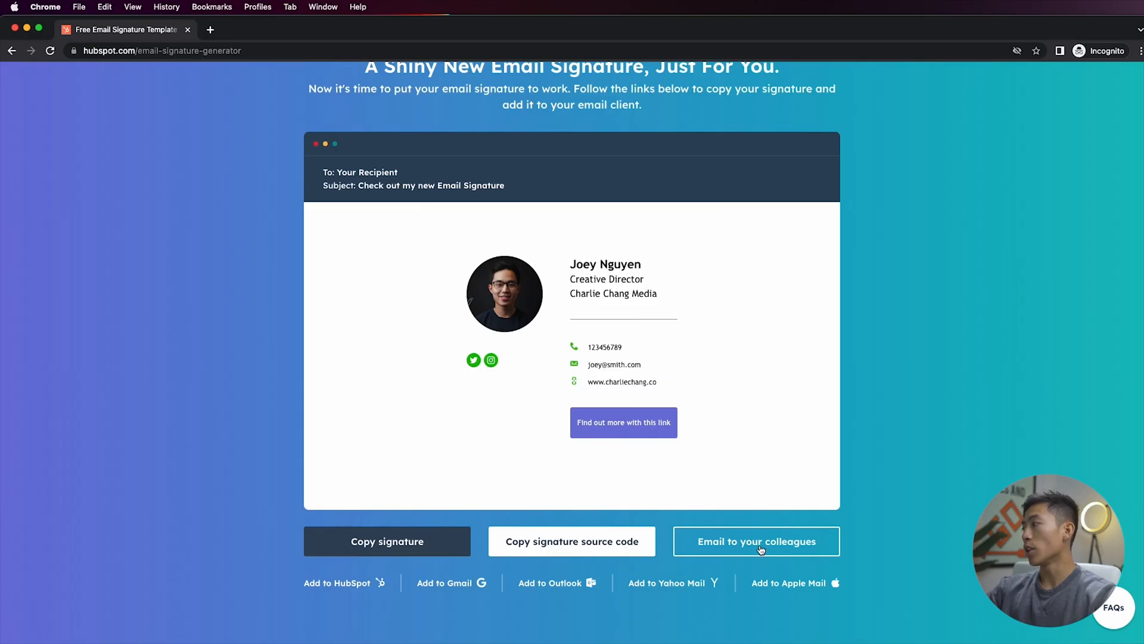
pyautogui.scroll(-1, 760, 549)
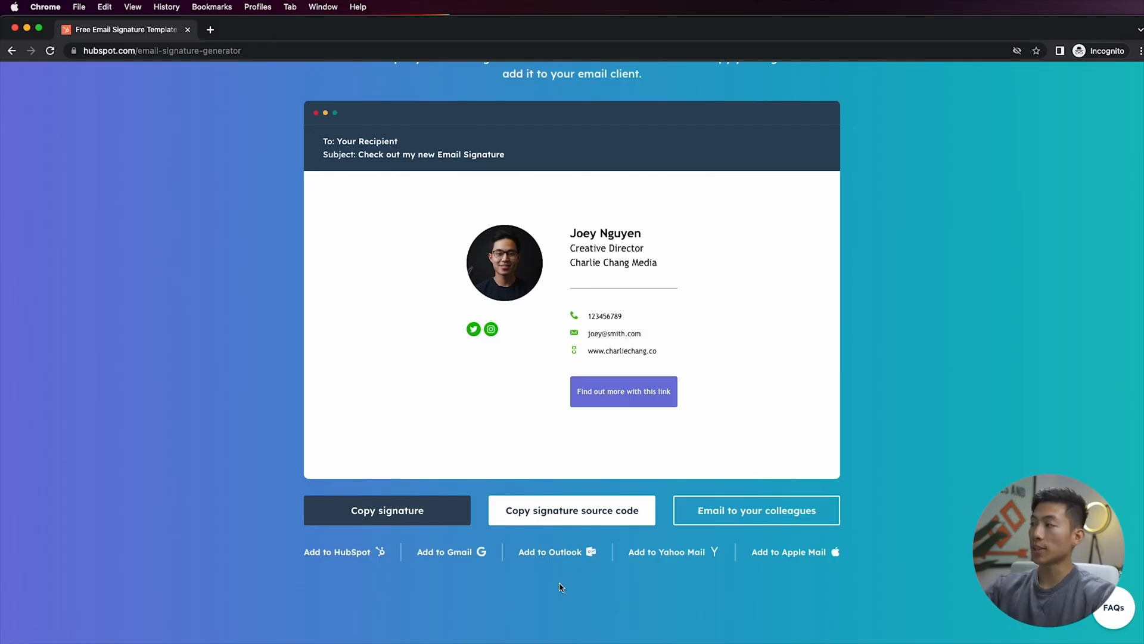
pyautogui.click(397, 516)
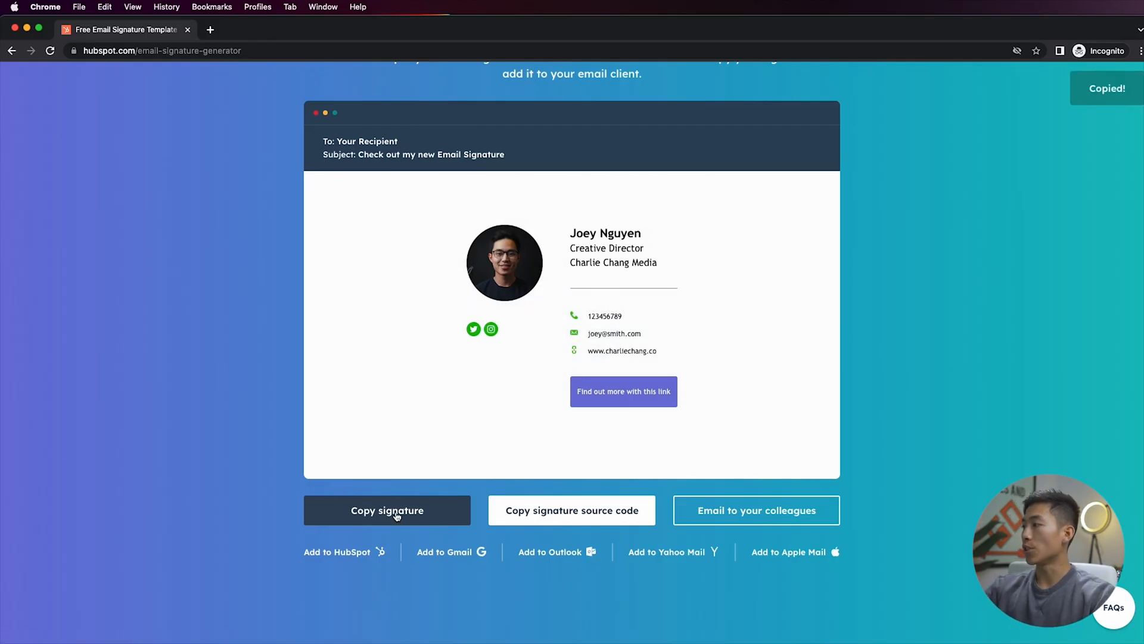
# Switch to Gmail and open all settings
pyautogui.press('super+grave')
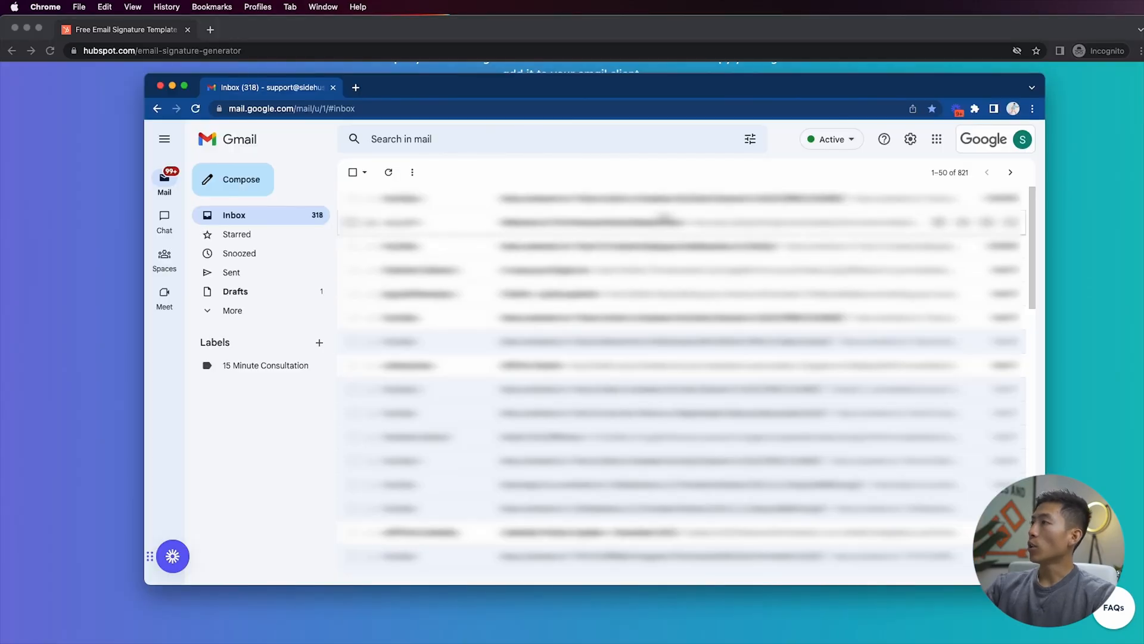
pyautogui.click(910, 141)
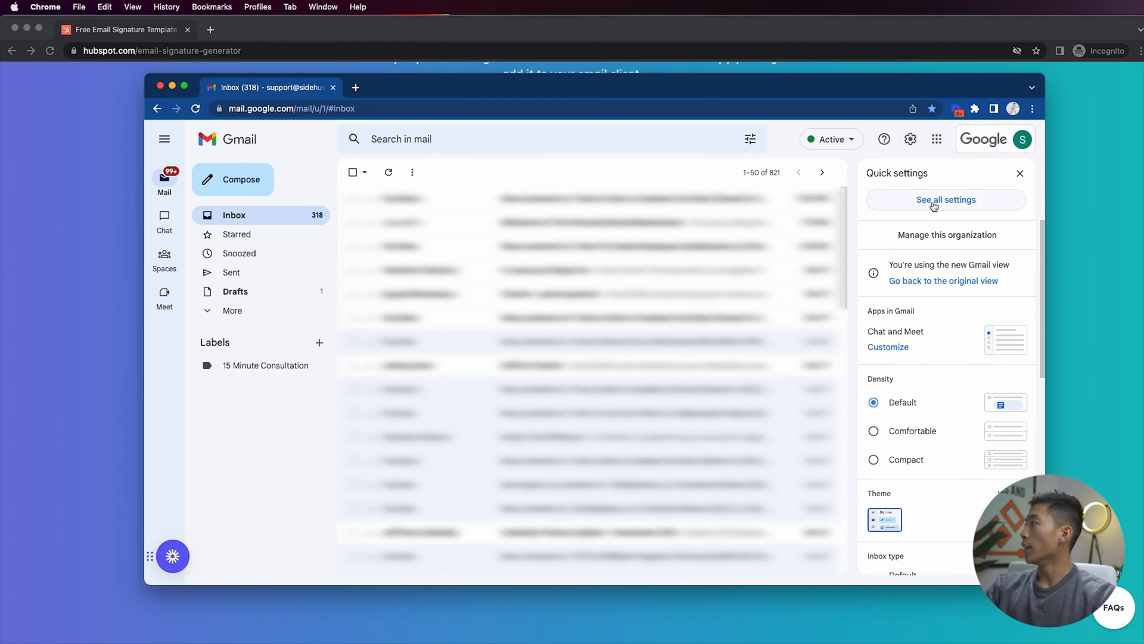
pyautogui.click(934, 206)
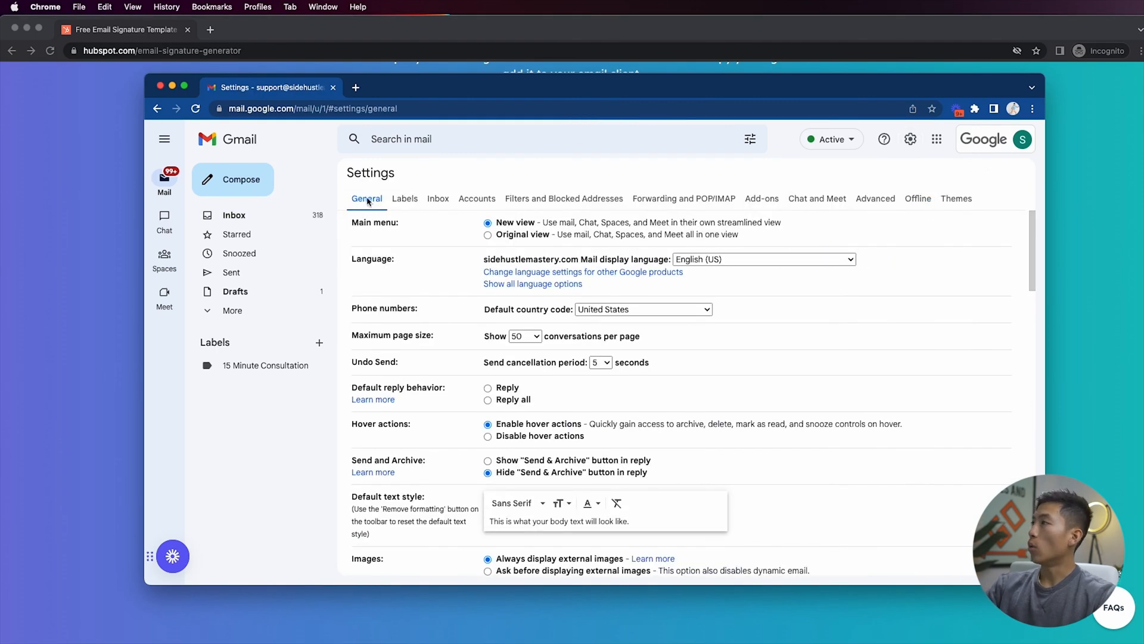
# Create a new signature named "Hubspot Signature"
pyautogui.scroll(-15, 729, 409)
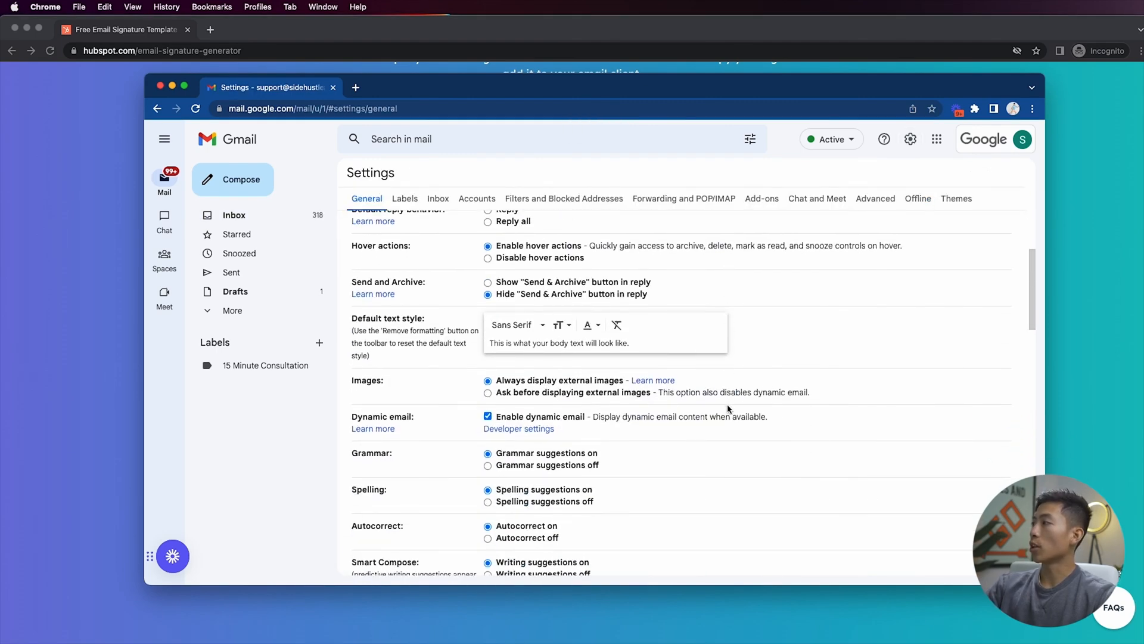
pyautogui.scroll(-8, 728, 409)
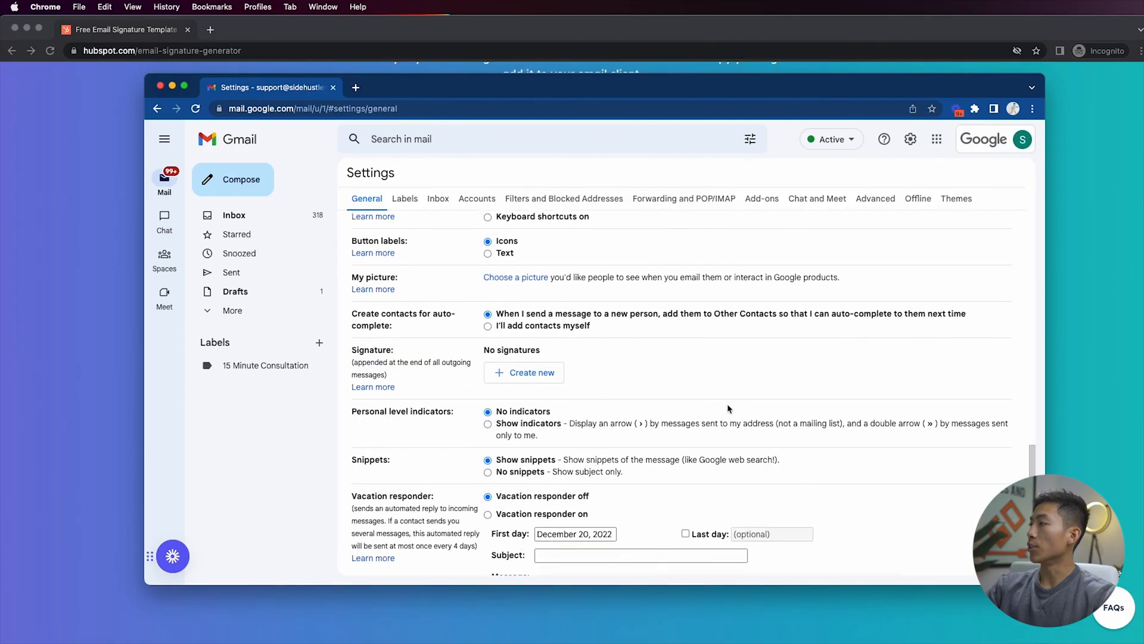
pyautogui.moveTo(483, 299); pyautogui.dragTo(557, 303)
pyautogui.click(562, 305)
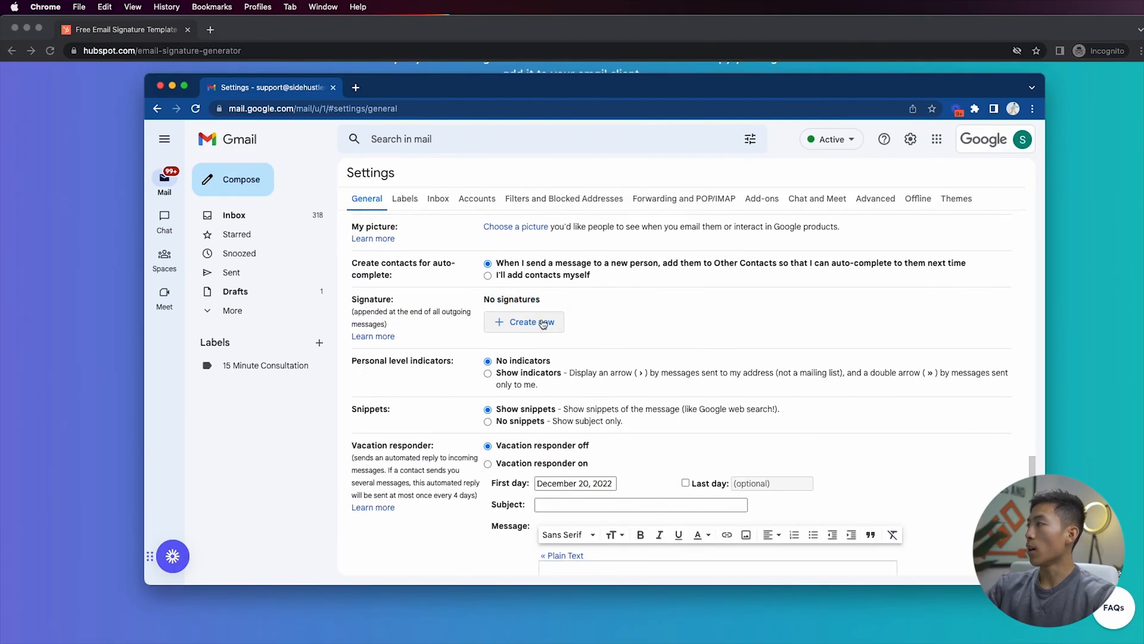
pyautogui.click(526, 327)
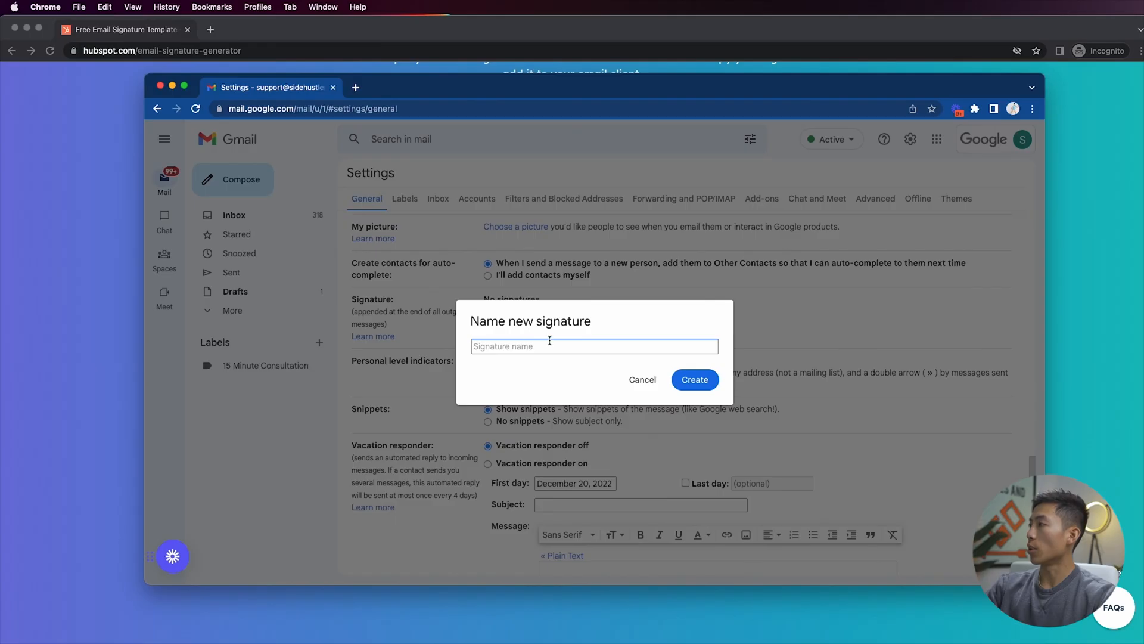
pyautogui.write('Hubspit ot Signature')
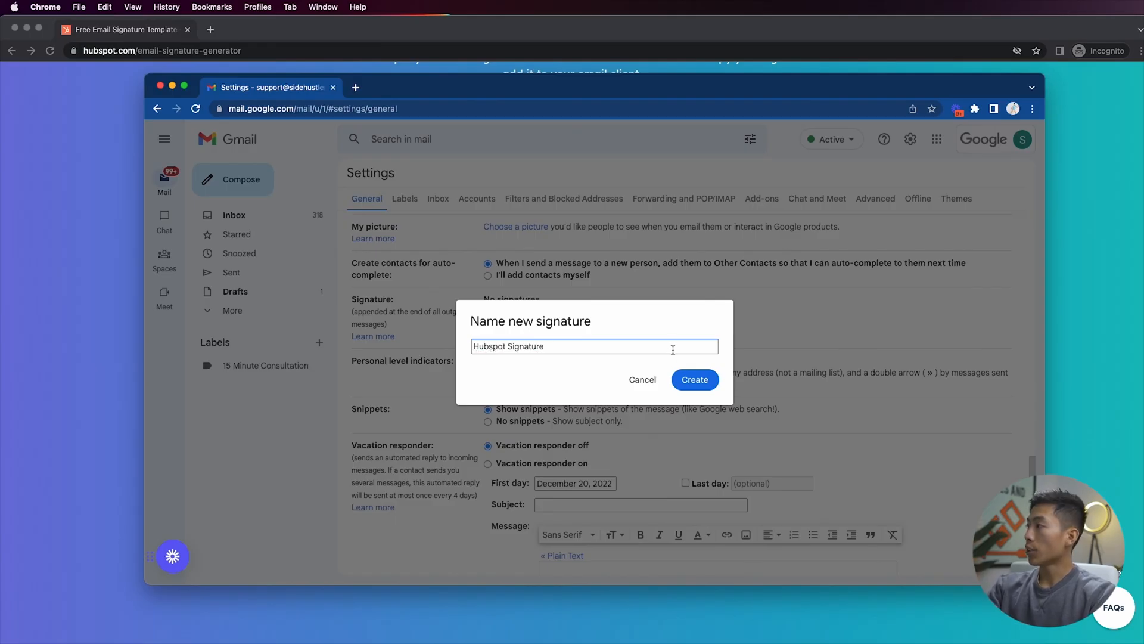
pyautogui.press('Return')
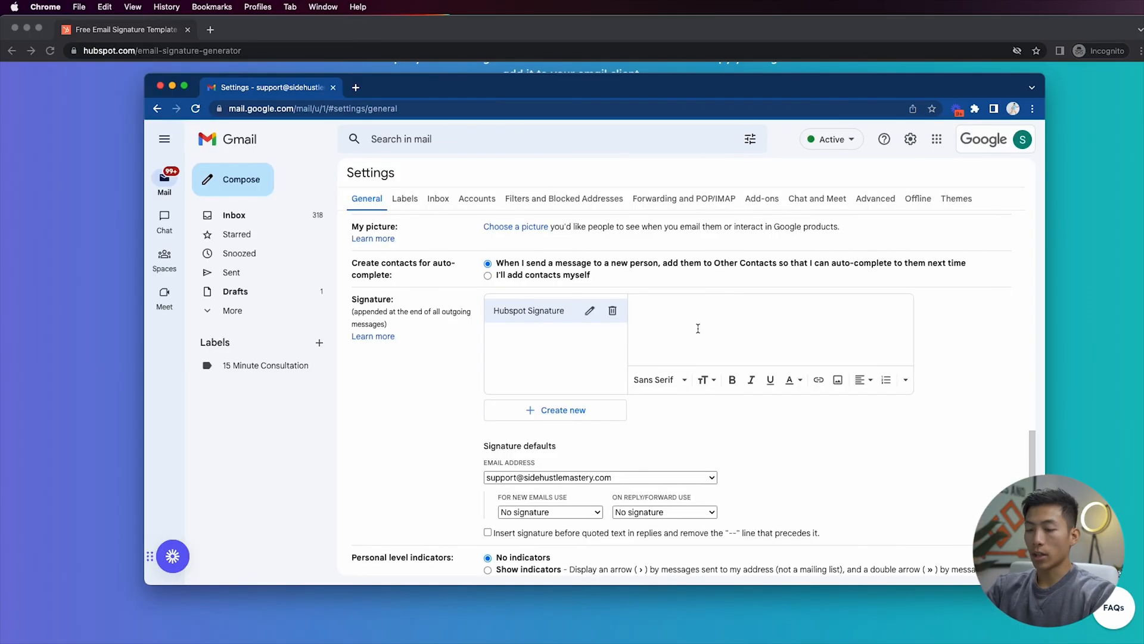
# Paste the copied signature into the new signature's editor
pyautogui.press('super+v')
pyautogui.scroll(5, 722, 327)
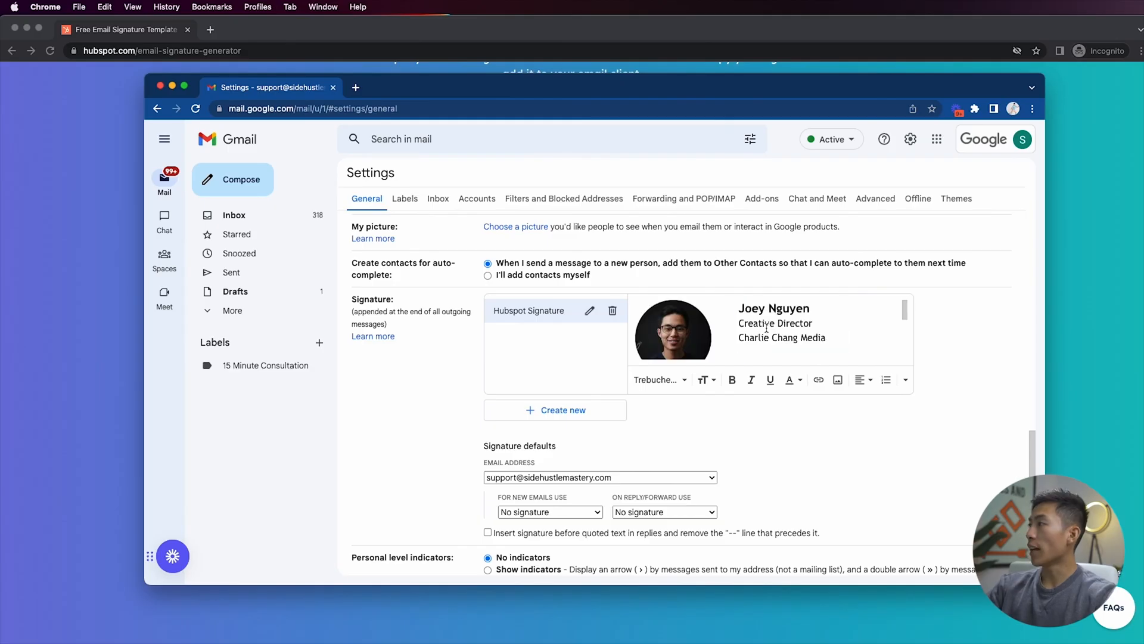